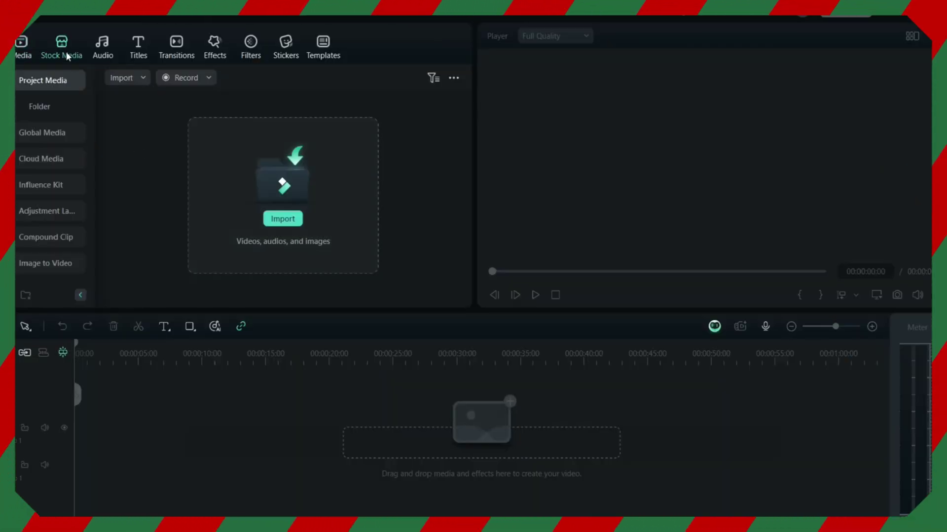
Search stock media for 'family celebration' and add the happy friends visiting clip to the timeline
{"action": "left_click", "coordinate": [172, 78]}
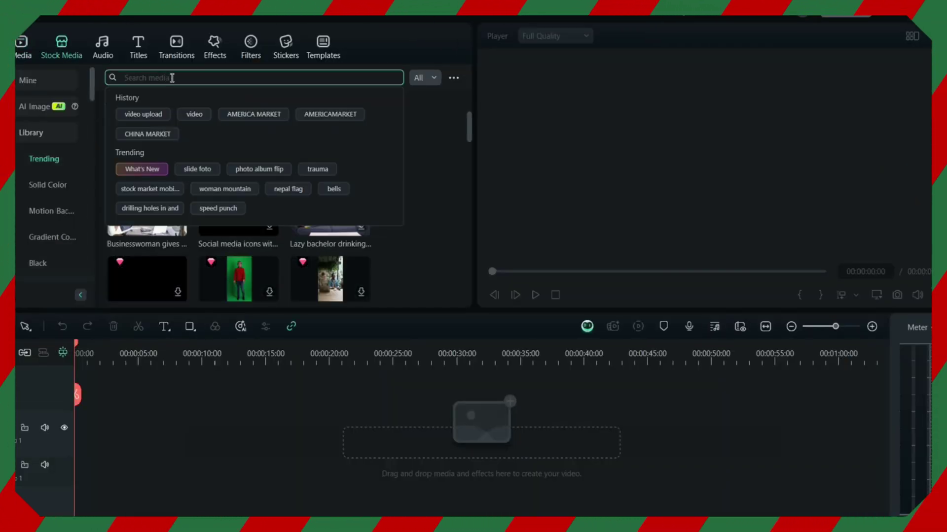
{"action": "type", "text": "family celebratio"}
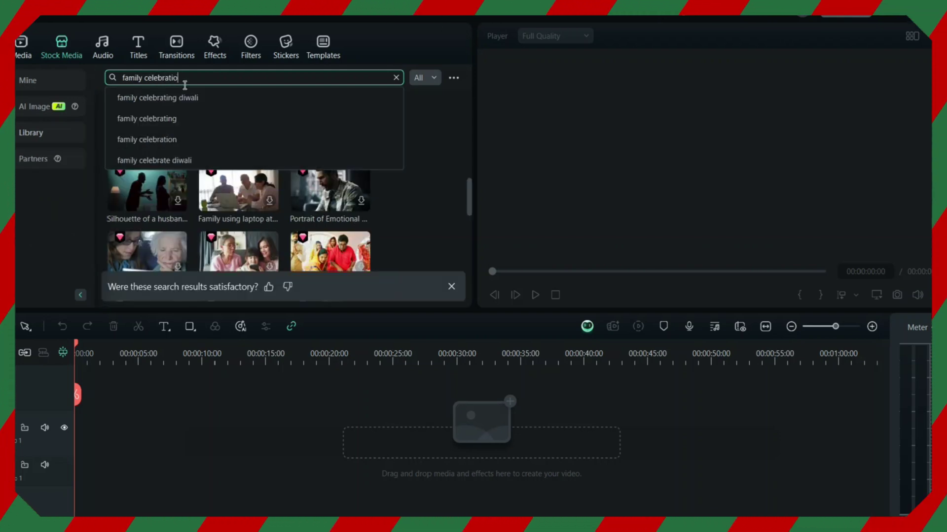
{"action": "type", "text": "n"}
{"action": "key", "text": "Return"}
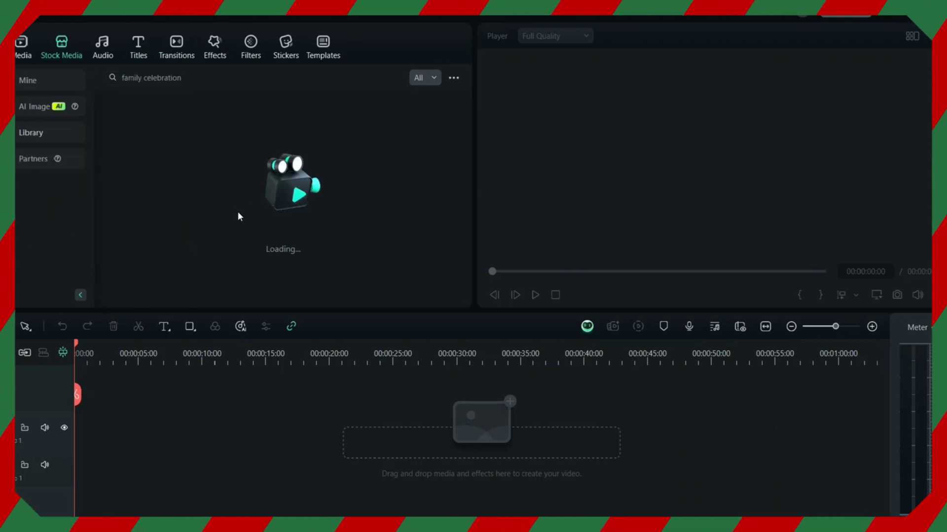
{"action": "left_click_drag", "start_coordinate": [238, 125], "coordinate": [130, 388]}
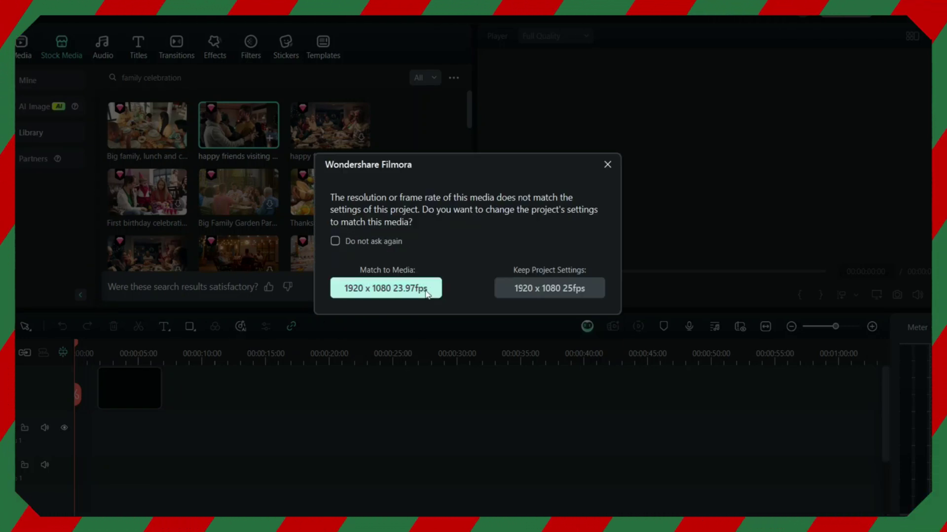
Keep the 1920 x 1080 25fps project settings, move the party clip to 00:00:00 and preview it
{"action": "left_click", "coordinate": [545, 289]}
{"action": "left_click_drag", "start_coordinate": [105, 437], "coordinate": [81, 437]}
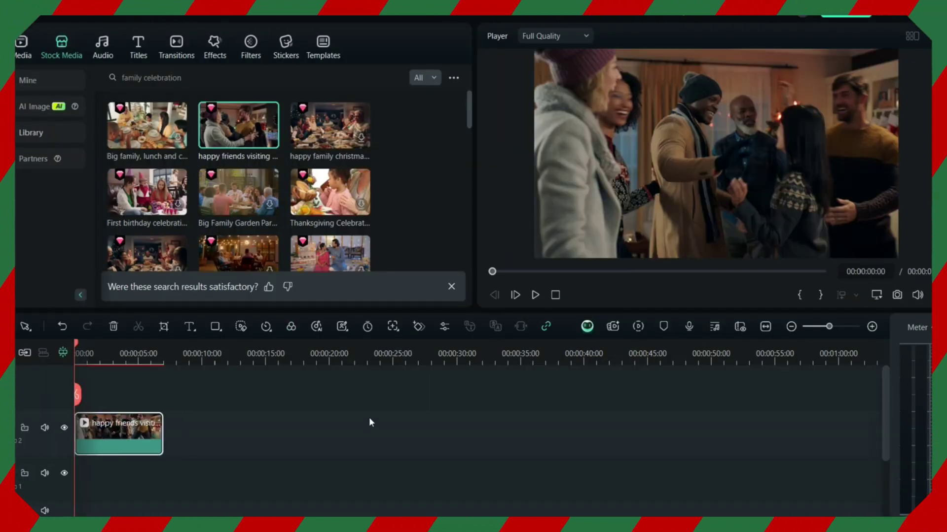
{"action": "left_click_drag", "start_coordinate": [76, 343], "coordinate": [152, 365]}
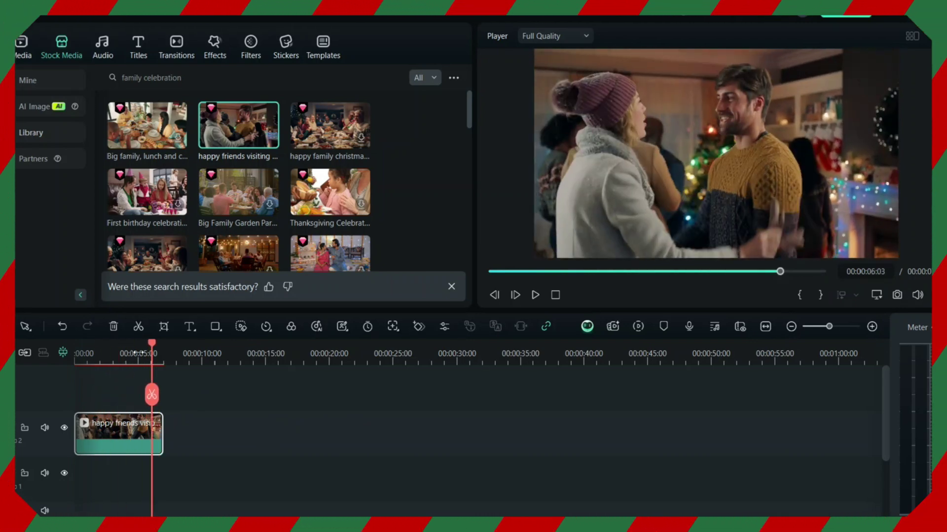
{"action": "left_click_drag", "start_coordinate": [150, 345], "coordinate": [57, 374]}
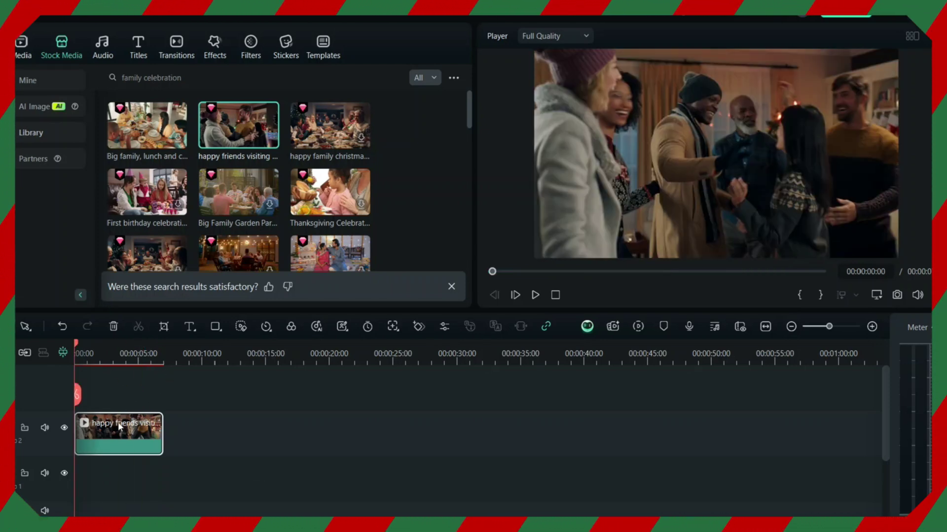
Search the Titles library for 'chritsmas' to list templates like Christmas Magic and Merry Christmas
{"action": "mouse_move", "coordinate": [201, 133]}
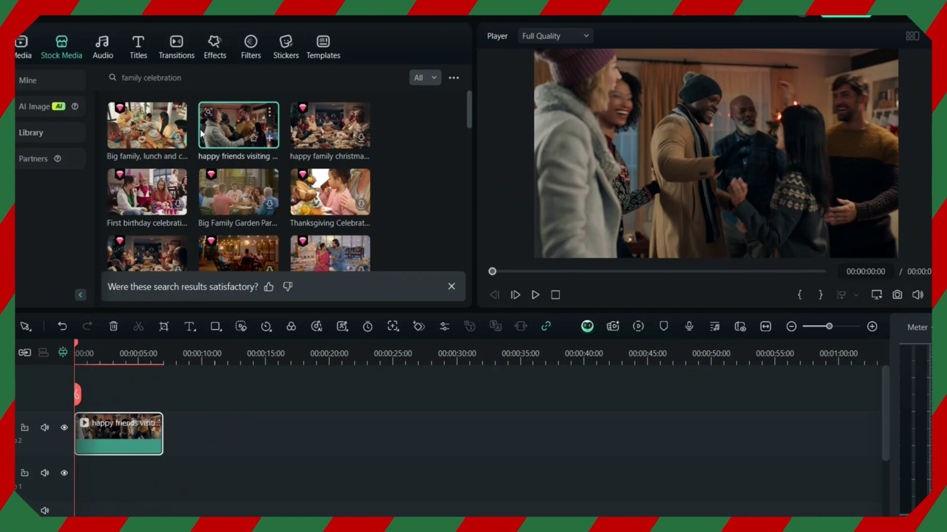
{"action": "left_click", "coordinate": [138, 48]}
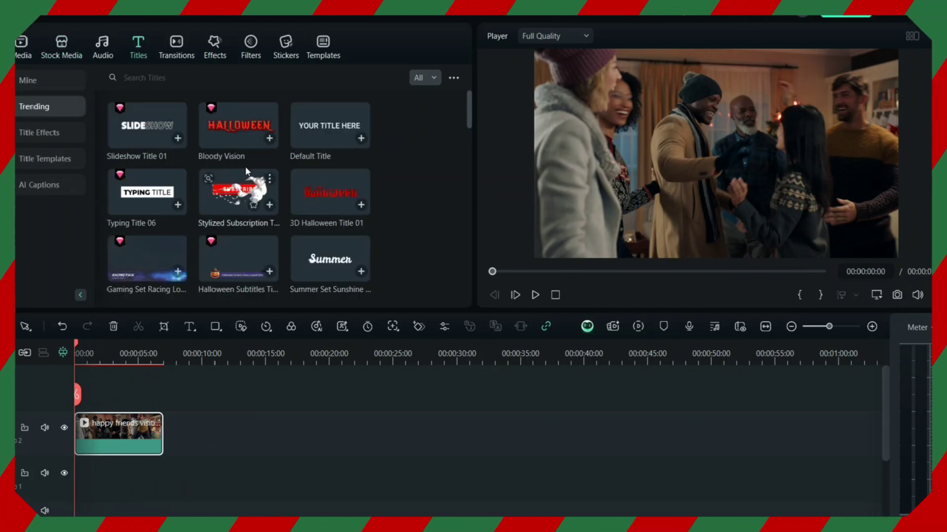
{"action": "mouse_move", "coordinate": [293, 202]}
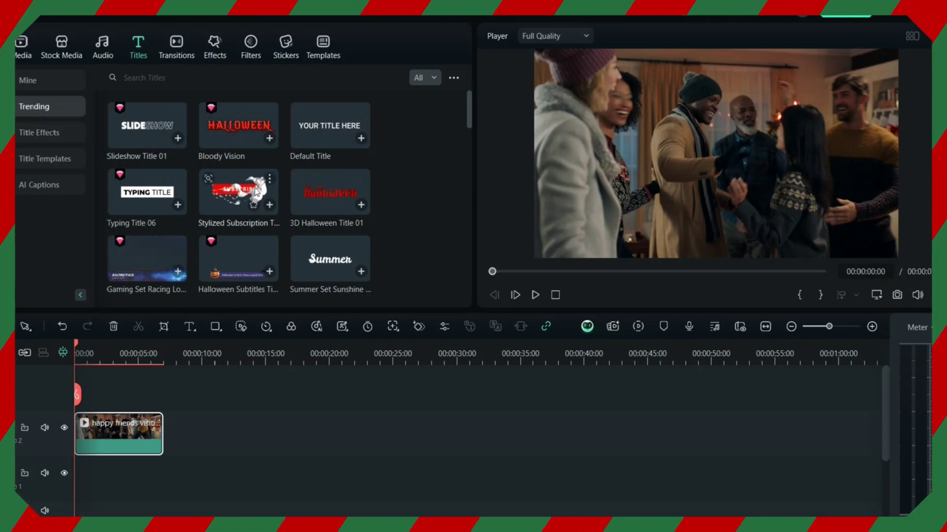
{"action": "left_click", "coordinate": [168, 80]}
{"action": "type", "text": "chritsmas"}
{"action": "key", "text": "Return"}
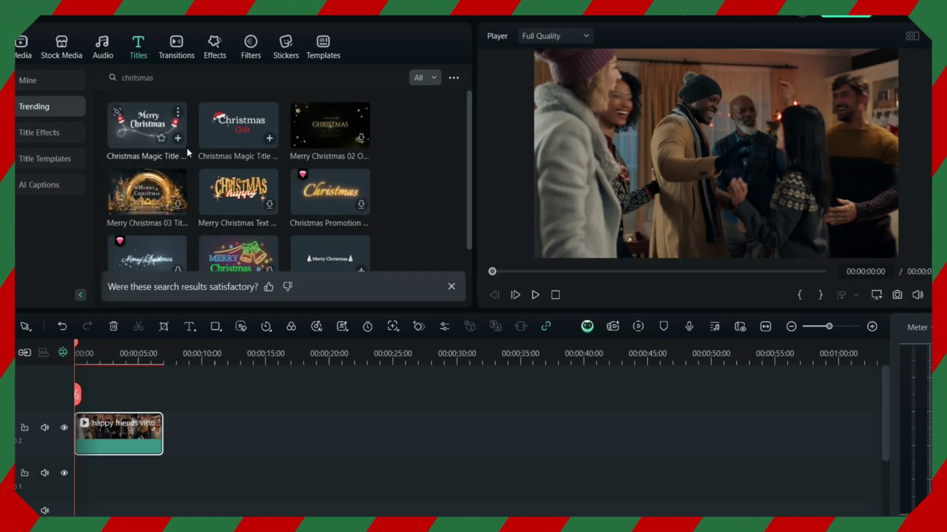
{"action": "scroll", "coordinate": [272, 179], "scroll_direction": "down", "scroll_amount": 3}
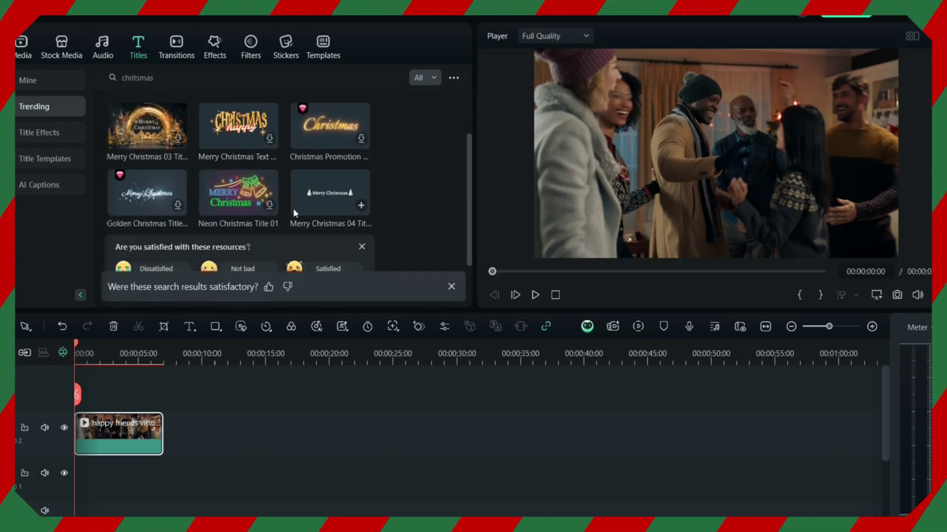
{"action": "scroll", "coordinate": [323, 209], "scroll_direction": "up", "scroll_amount": 3}
{"action": "mouse_move", "coordinate": [133, 192]}
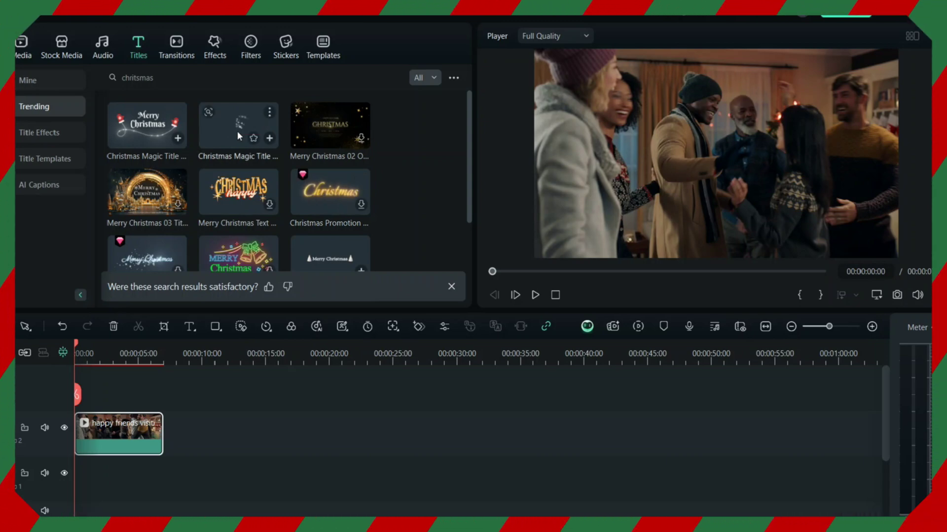
Add the Christmas Magic title above the clip, enlarge it and set the Christmas text to size 72
{"action": "left_click_drag", "start_coordinate": [232, 131], "coordinate": [90, 402]}
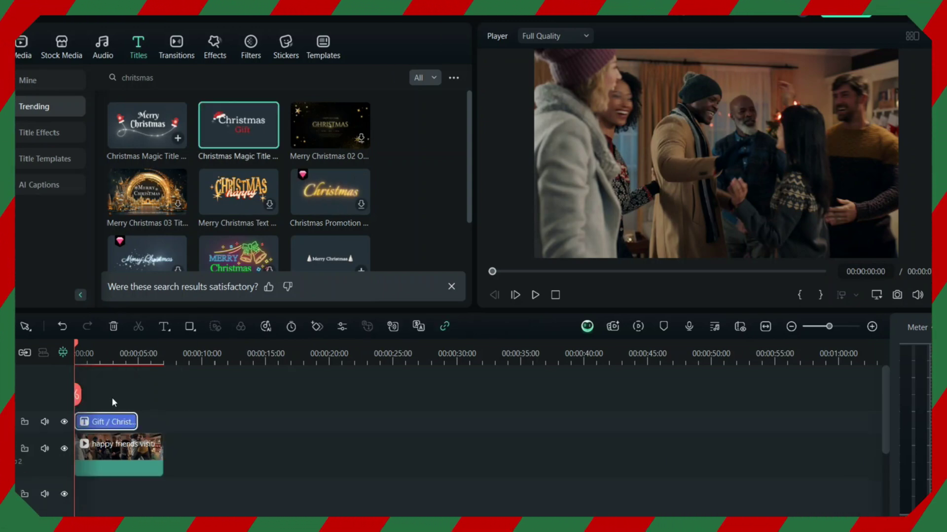
{"action": "double_click", "coordinate": [118, 423]}
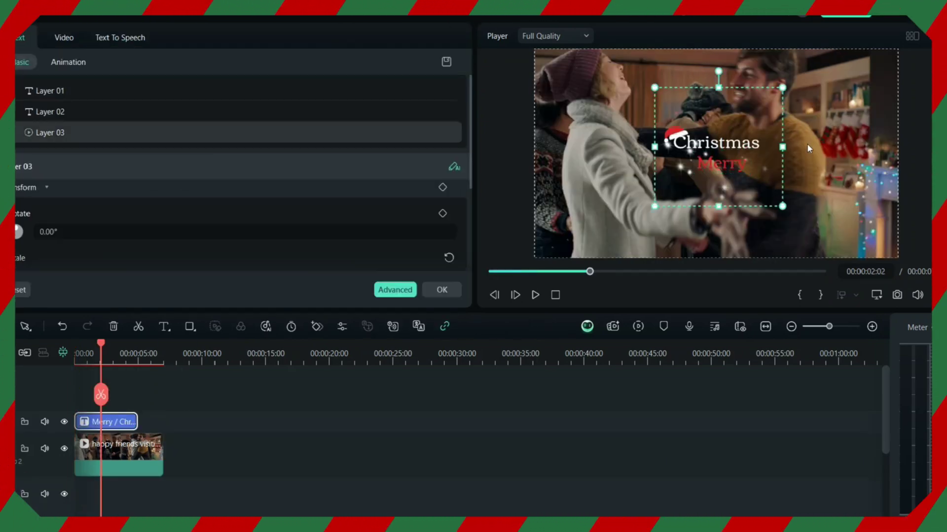
{"action": "left_click_drag", "start_coordinate": [782, 88], "coordinate": [859, 70]}
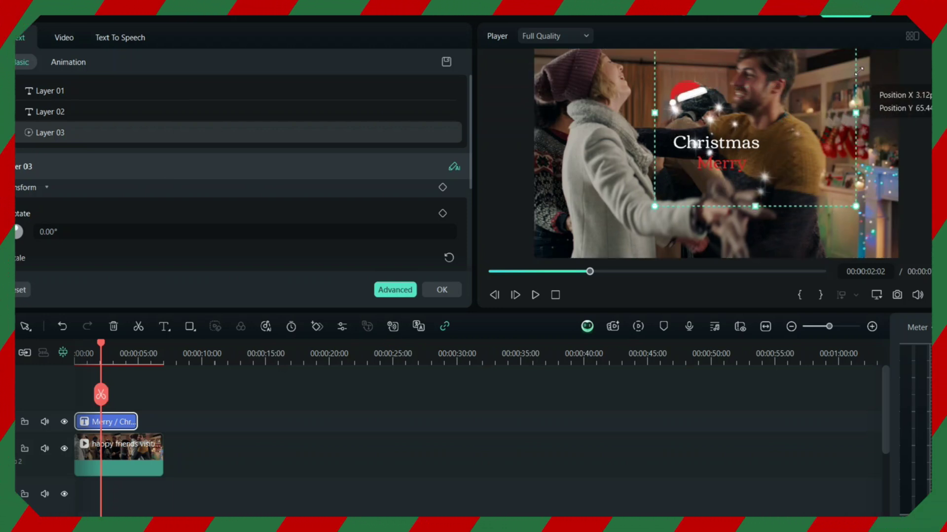
{"action": "left_click", "coordinate": [751, 149]}
{"action": "mouse_move", "coordinate": [760, 129]}
{"action": "left_mouse_down"}
{"action": "mouse_move", "coordinate": [831, 110]}
{"action": "mouse_move", "coordinate": [756, 139]}
{"action": "mouse_move", "coordinate": [775, 137]}
{"action": "left_mouse_up"}
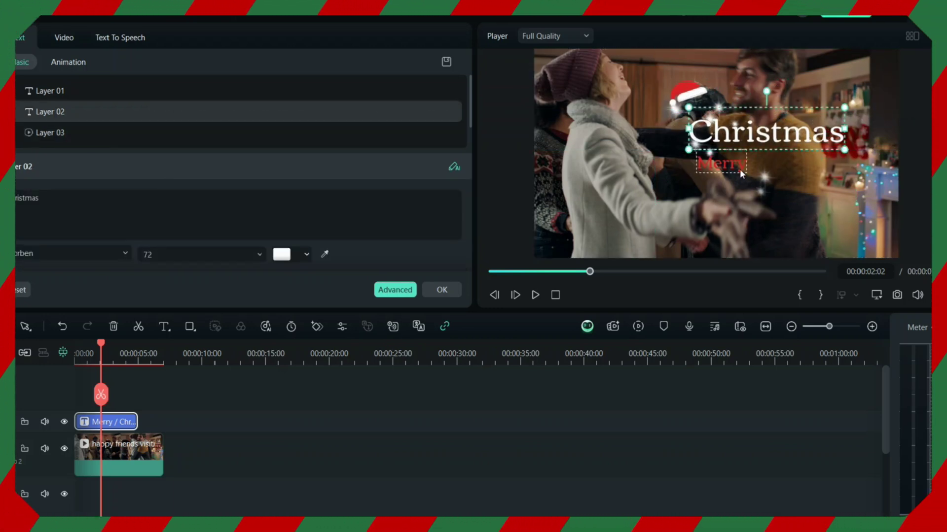
Enlarge the red Merry text, raise the Santa hat and place Merry just above Christmas
{"action": "left_click", "coordinate": [744, 168]}
{"action": "left_click_drag", "start_coordinate": [745, 172], "coordinate": [675, 88]}
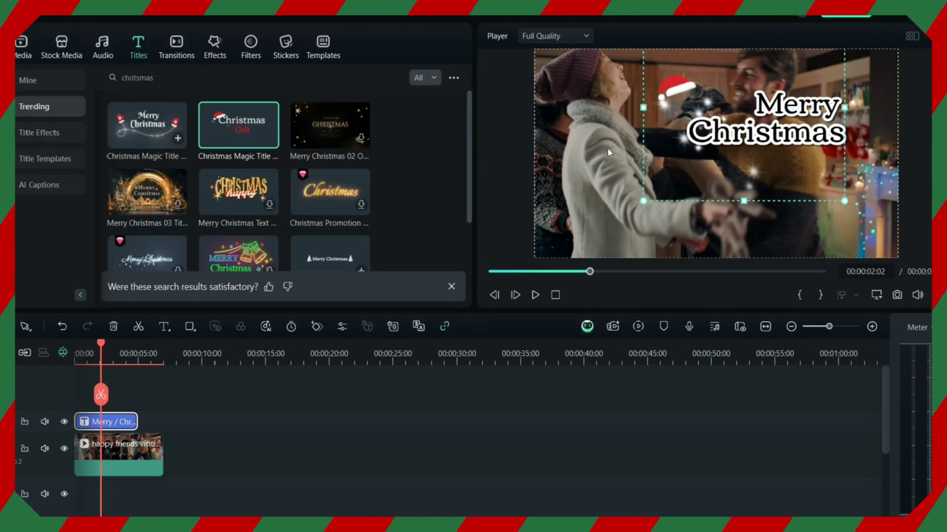
{"action": "left_click", "coordinate": [760, 107]}
{"action": "left_click_drag", "start_coordinate": [776, 113], "coordinate": [795, 215]}
{"action": "left_click_drag", "start_coordinate": [814, 108], "coordinate": [816, 208]}
Split the party clip at the 00:00:01:20 playhead
{"action": "left_click", "coordinate": [111, 449]}
{"action": "left_click", "coordinate": [98, 404]}
{"action": "left_click", "coordinate": [202, 55]}
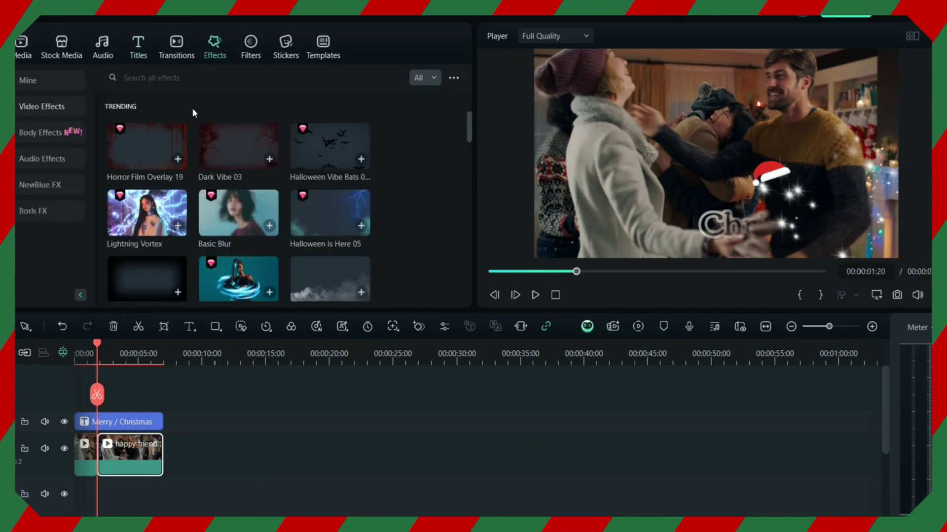
Search transitions for 'chritmas' and place the Christmas Gift transition between the two clips
{"action": "left_click", "coordinate": [177, 50]}
{"action": "left_click", "coordinate": [184, 76]}
{"action": "type", "text": "chrit"}
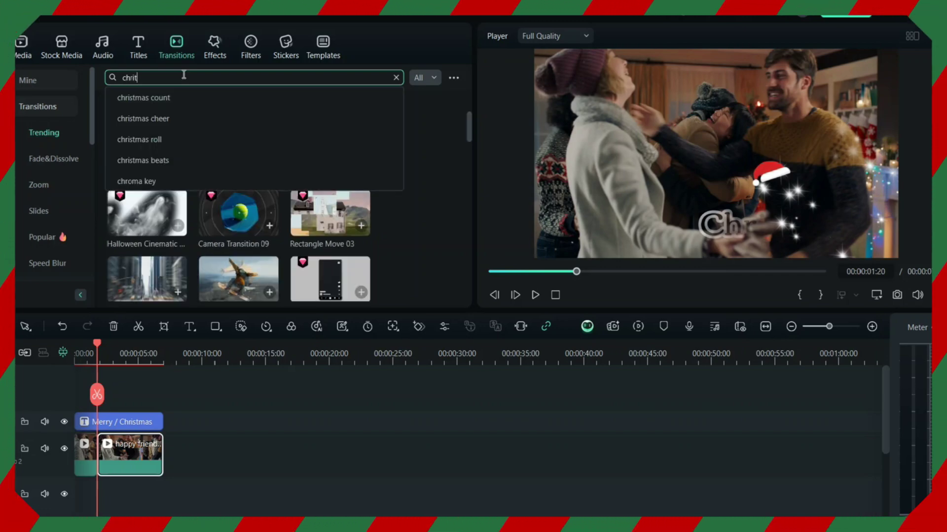
{"action": "type", "text": "mas"}
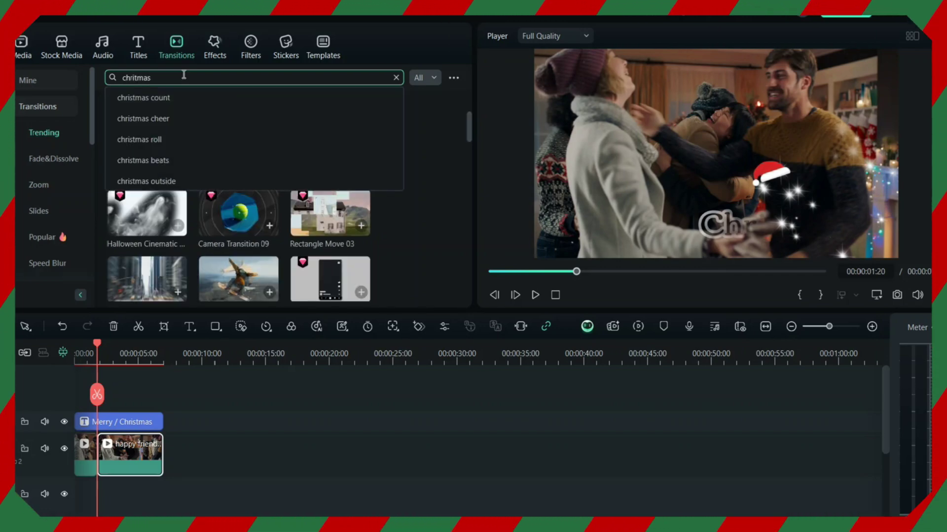
{"action": "key", "text": "Return"}
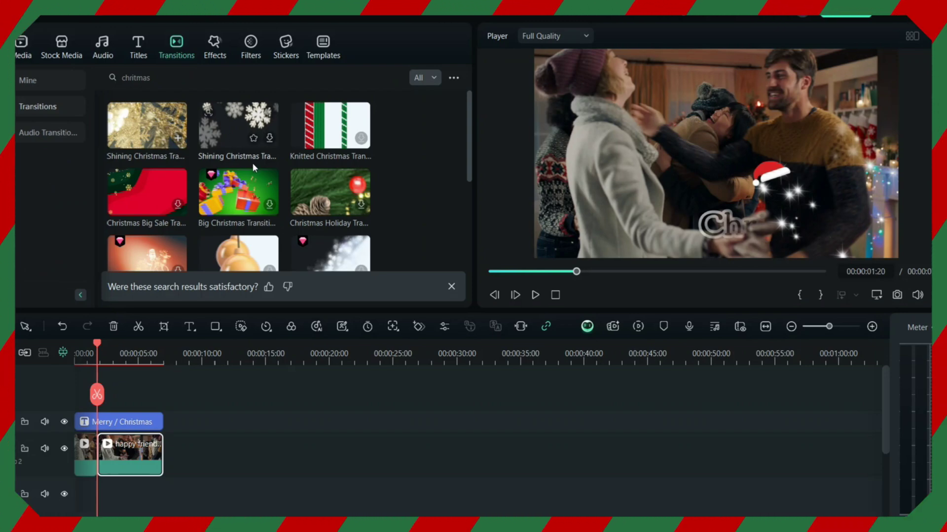
{"action": "scroll", "coordinate": [252, 165], "scroll_direction": "down", "scroll_amount": 4}
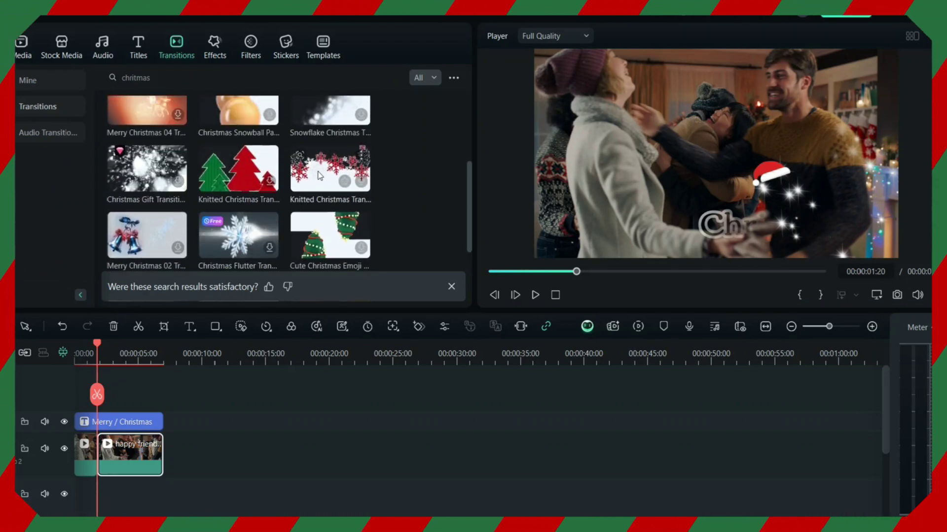
{"action": "left_click_drag", "start_coordinate": [142, 180], "coordinate": [107, 449]}
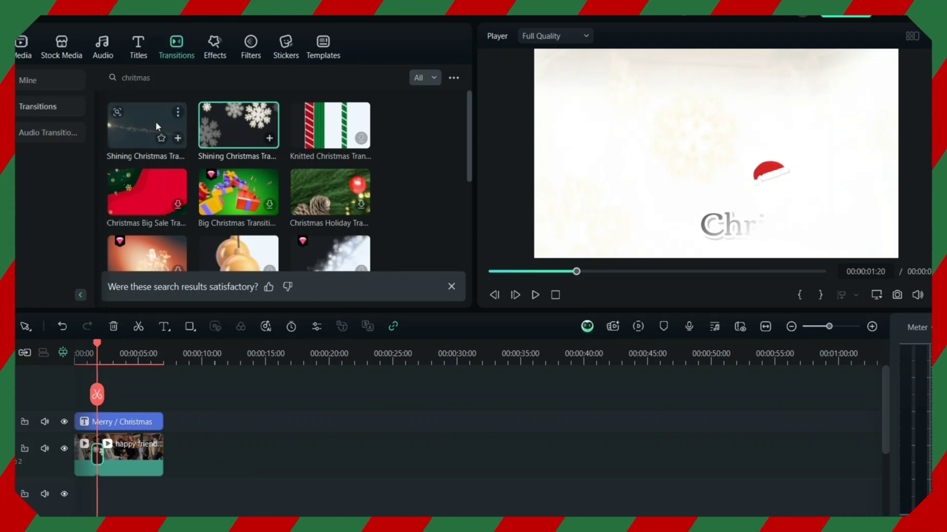
Add Shining Christmas at the video's start and Knitted Christmas at its end, previewing both
{"action": "mouse_move", "coordinate": [153, 124]}
{"action": "left_mouse_down"}
{"action": "mouse_move", "coordinate": [84, 434]}
{"action": "mouse_move", "coordinate": [90, 457]}
{"action": "left_mouse_up"}
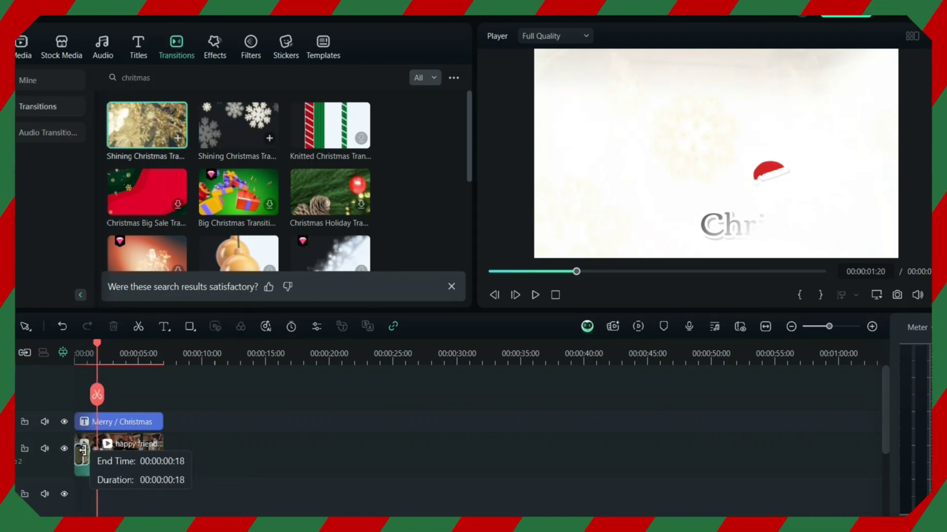
{"action": "left_click_drag", "start_coordinate": [99, 345], "coordinate": [160, 359]}
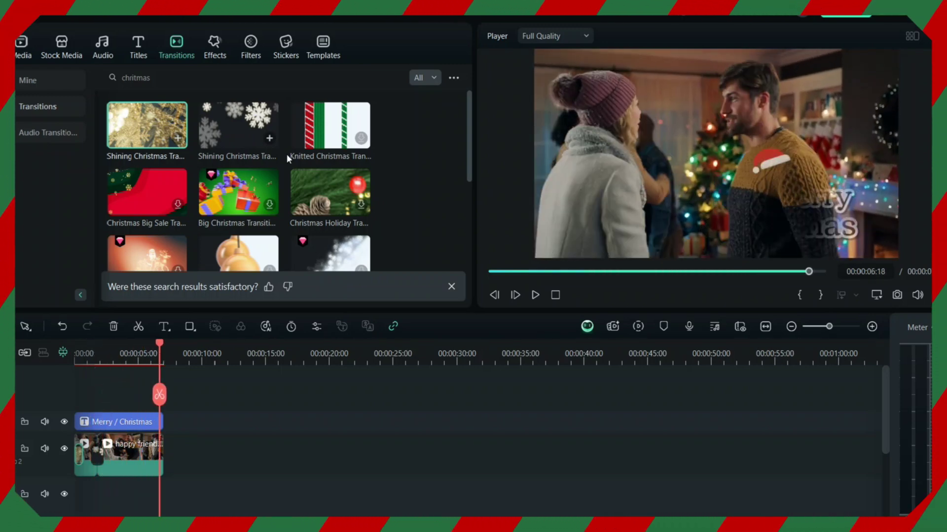
{"action": "left_click_drag", "start_coordinate": [295, 136], "coordinate": [144, 454]}
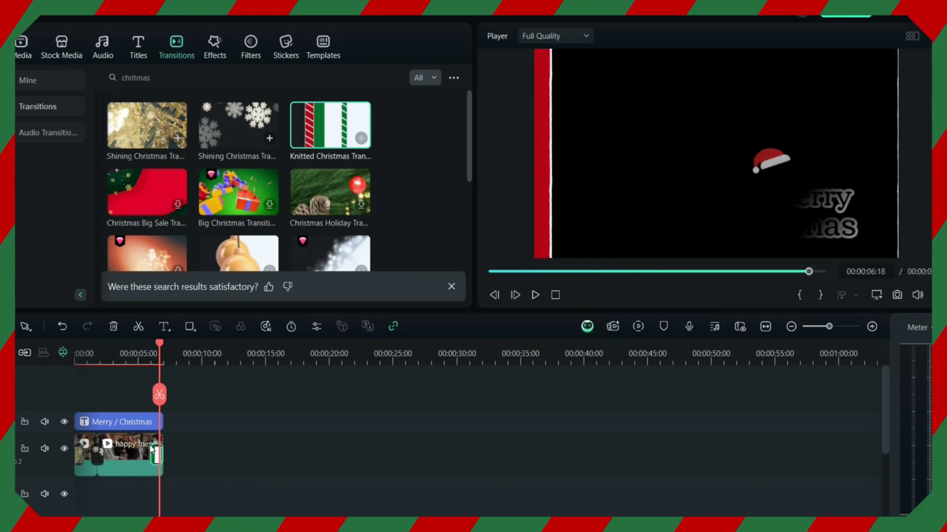
{"action": "mouse_move", "coordinate": [159, 351]}
{"action": "left_mouse_down"}
{"action": "mouse_move", "coordinate": [112, 363]}
{"action": "mouse_move", "coordinate": [142, 375]}
{"action": "mouse_move", "coordinate": [155, 350]}
{"action": "left_mouse_up"}
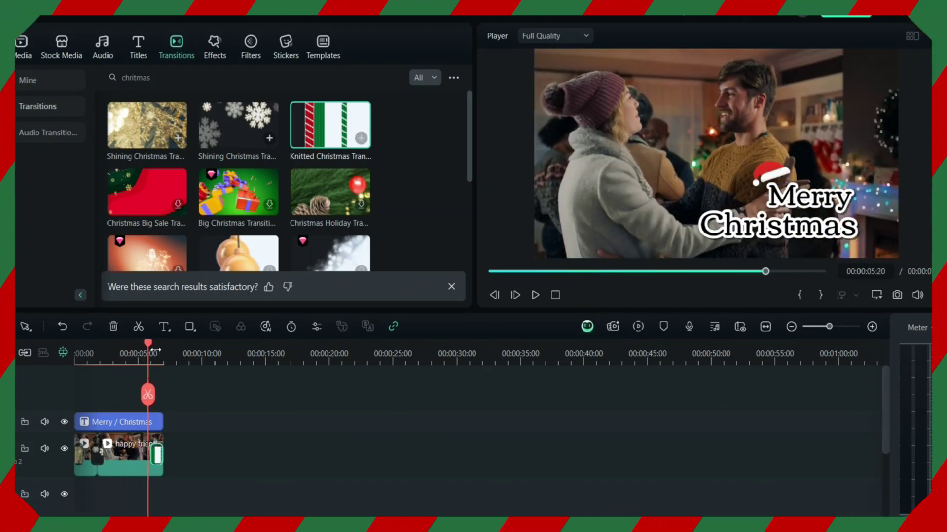
{"action": "left_click", "coordinate": [143, 59]}
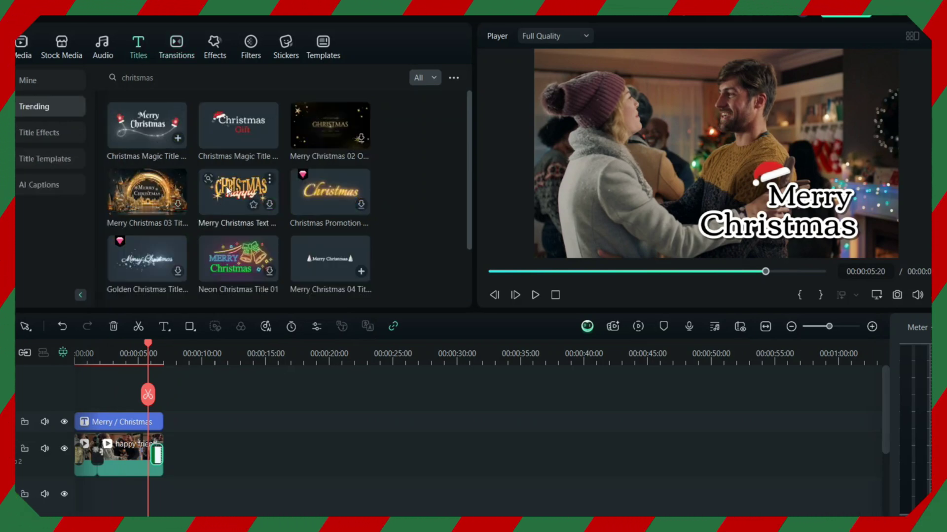
Add the golden CHRISTMAS 'enjoy with family' title above and trim Merry Christmas to end at 00:00:04:20
{"action": "left_click_drag", "start_coordinate": [220, 188], "coordinate": [135, 421]}
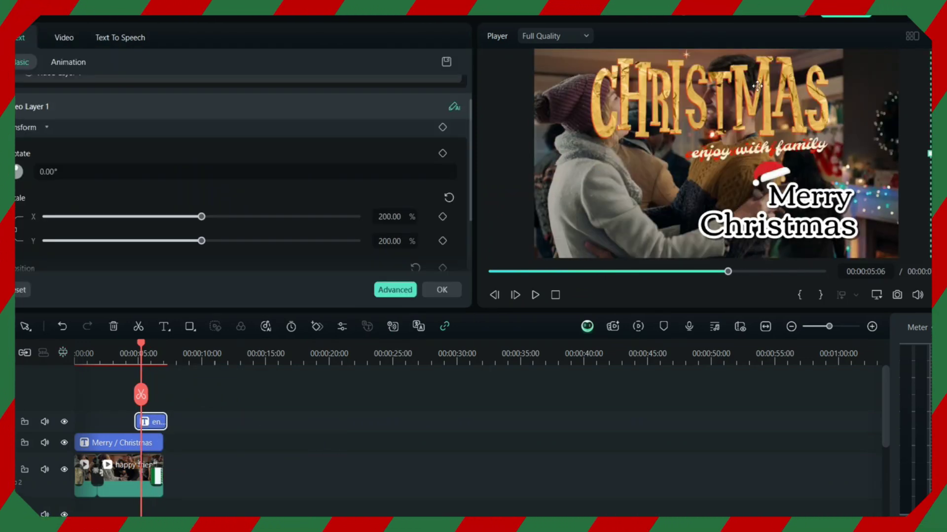
{"action": "mouse_move", "coordinate": [757, 86]}
{"action": "left_mouse_down"}
{"action": "mouse_move", "coordinate": [763, 93]}
{"action": "mouse_move", "coordinate": [755, 89]}
{"action": "left_mouse_up"}
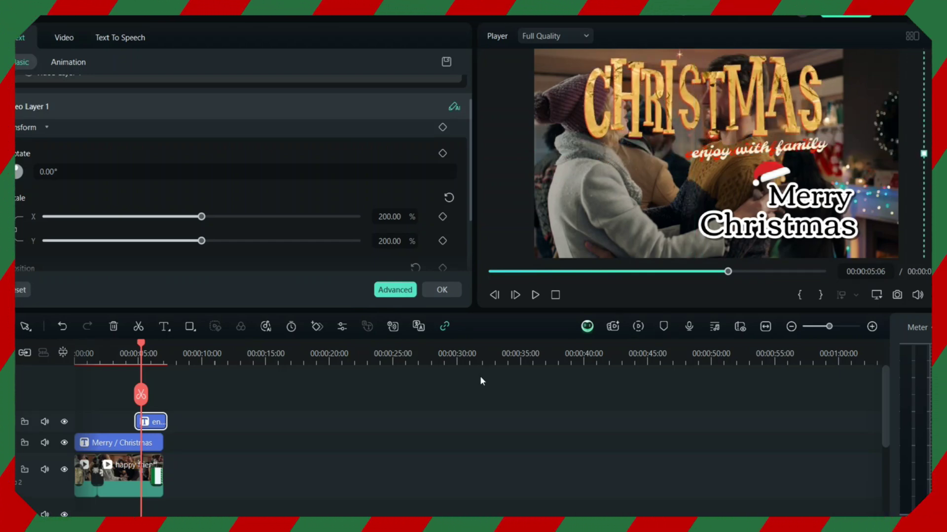
{"action": "left_click_drag", "start_coordinate": [159, 442], "coordinate": [132, 444]}
{"action": "left_click_drag", "start_coordinate": [137, 345], "coordinate": [64, 369]}
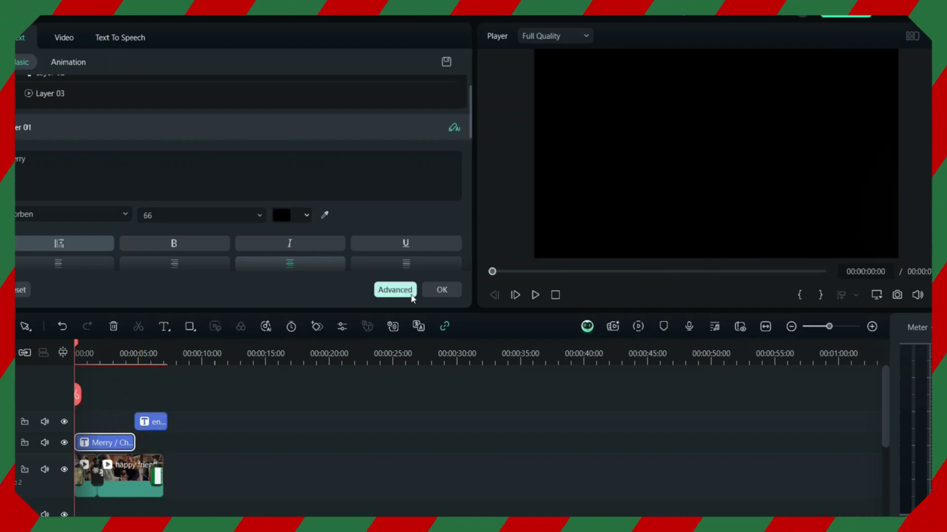
{"action": "left_click", "coordinate": [442, 289]}
Browse the Audio library's AI Music, AI Sound Effect and Text to Speech, then show saved favourites under Mine
{"action": "left_click", "coordinate": [103, 47]}
{"action": "left_click", "coordinate": [148, 77]}
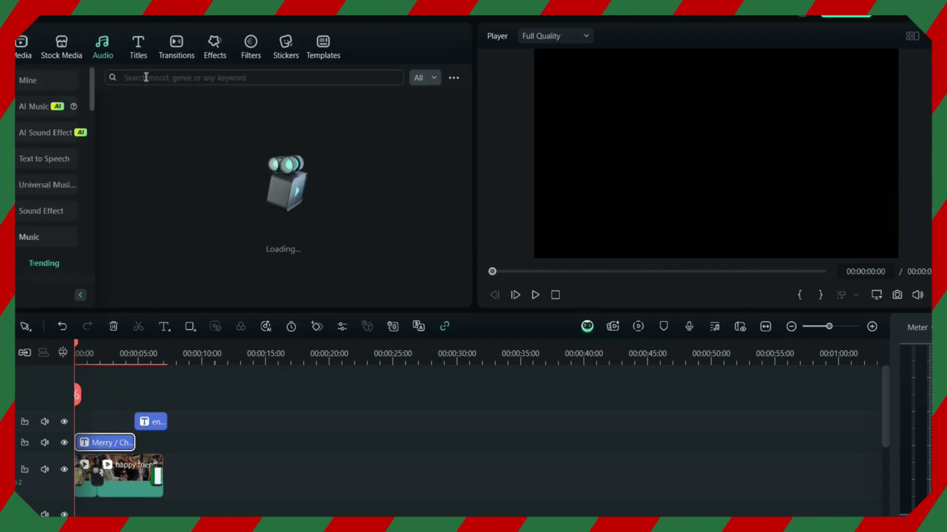
{"action": "left_click", "coordinate": [35, 108]}
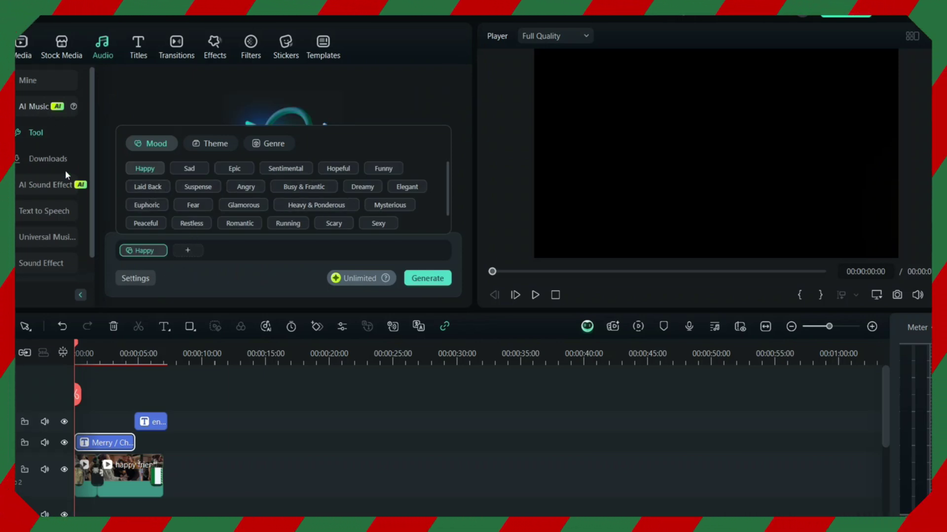
{"action": "left_click", "coordinate": [52, 186]}
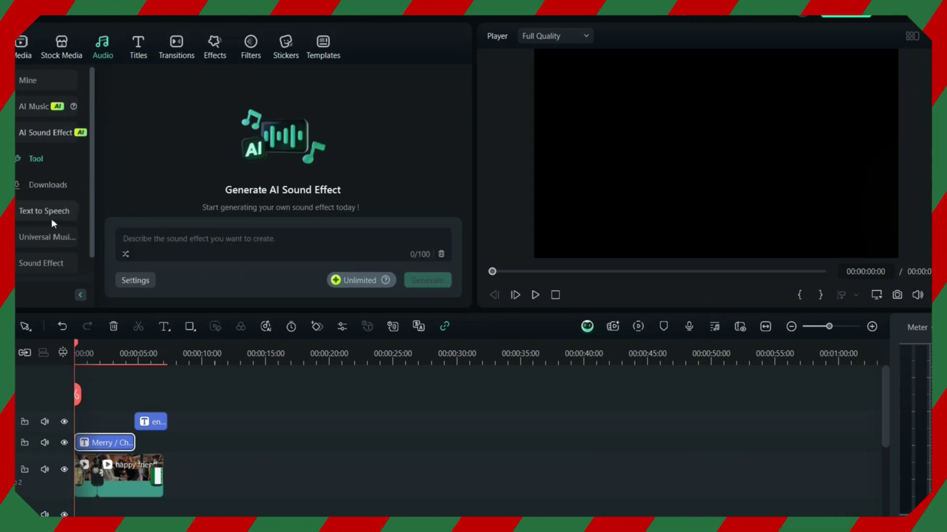
{"action": "left_click", "coordinate": [51, 216]}
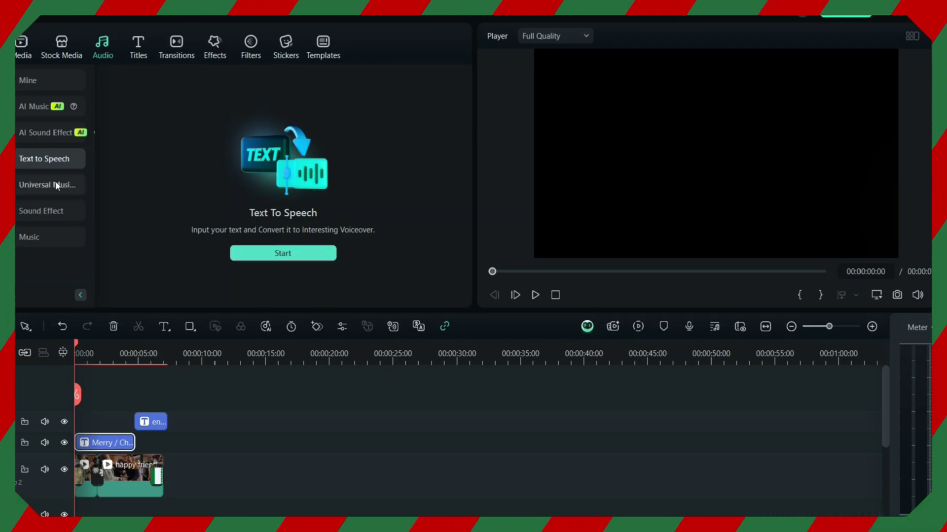
{"action": "left_click", "coordinate": [38, 81]}
{"action": "left_click", "coordinate": [35, 77]}
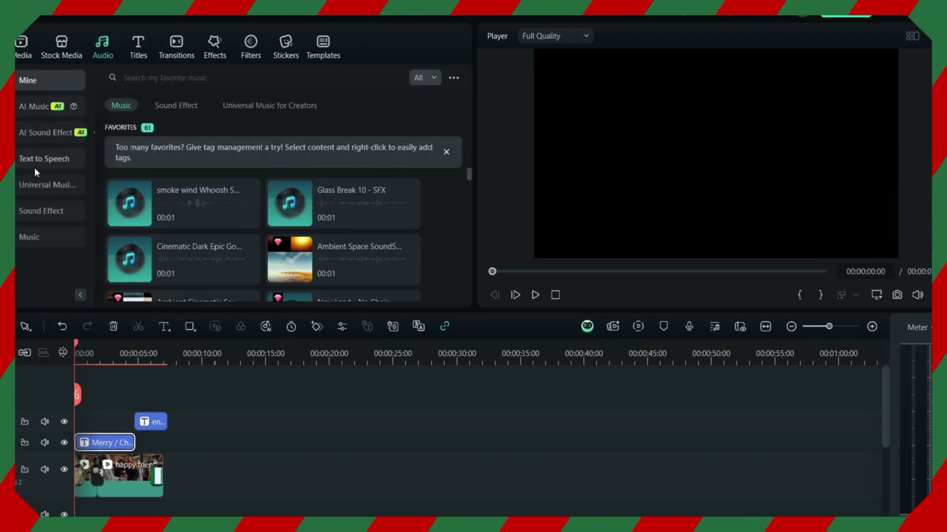
Search trending music, add Happy Christmas beneath the video, adjust its start and play from 00:00:00:16
{"action": "left_click", "coordinate": [31, 237]}
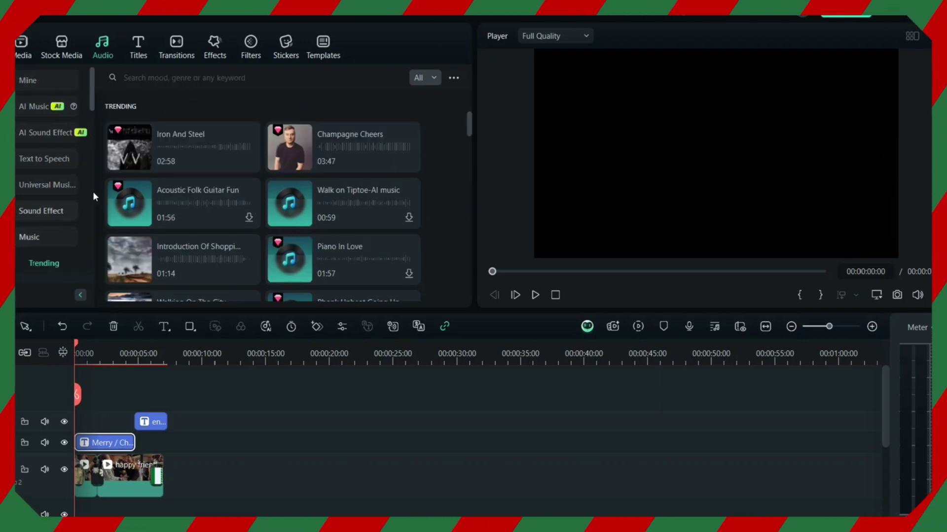
{"action": "left_click", "coordinate": [190, 79]}
{"action": "type", "text": "christmas"}
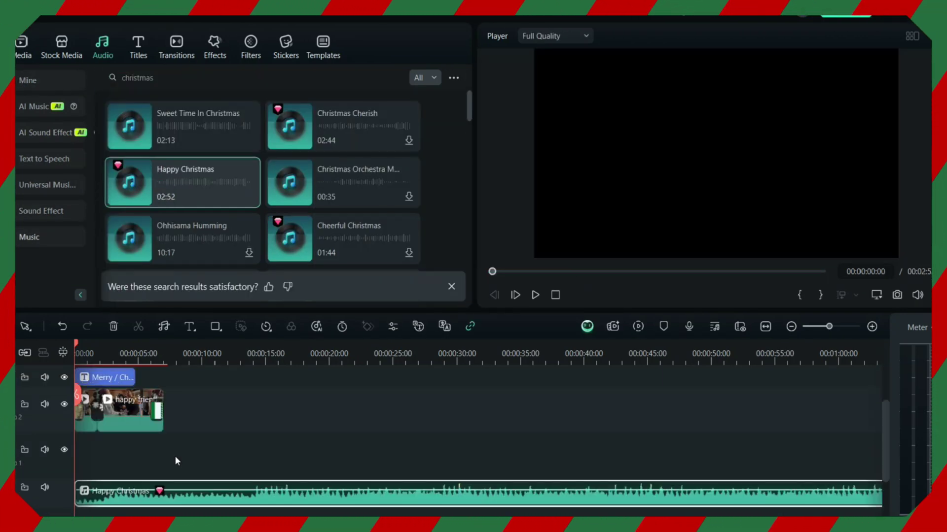
{"action": "left_click_drag", "start_coordinate": [176, 457], "coordinate": [176, 460]}
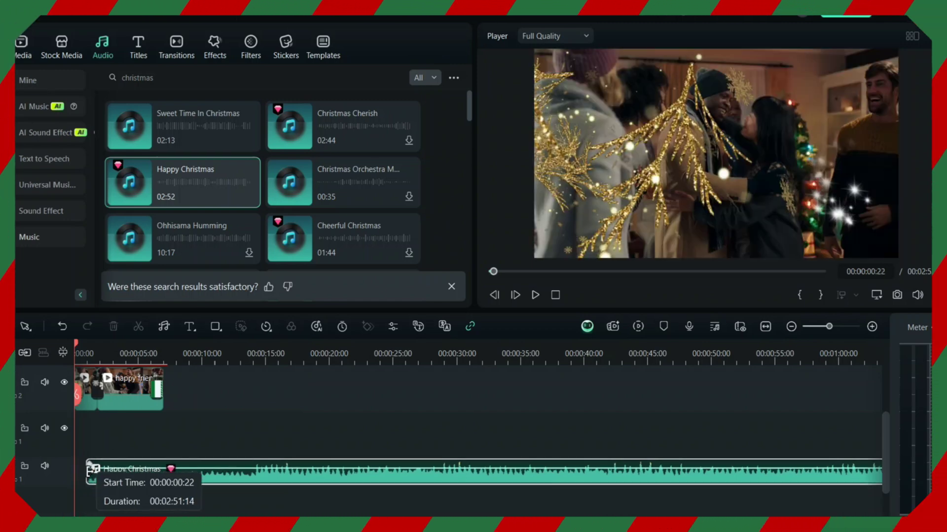
{"action": "left_click_drag", "start_coordinate": [77, 475], "coordinate": [90, 475]}
{"action": "left_click", "coordinate": [83, 354]}
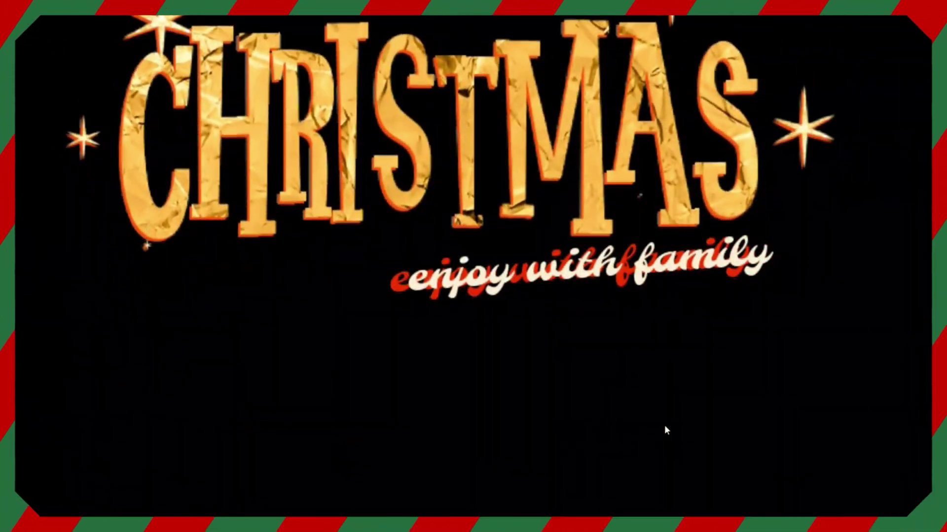
Exit the full-screen preview back to the editor with Esc
{"action": "key", "text": "Escape"}
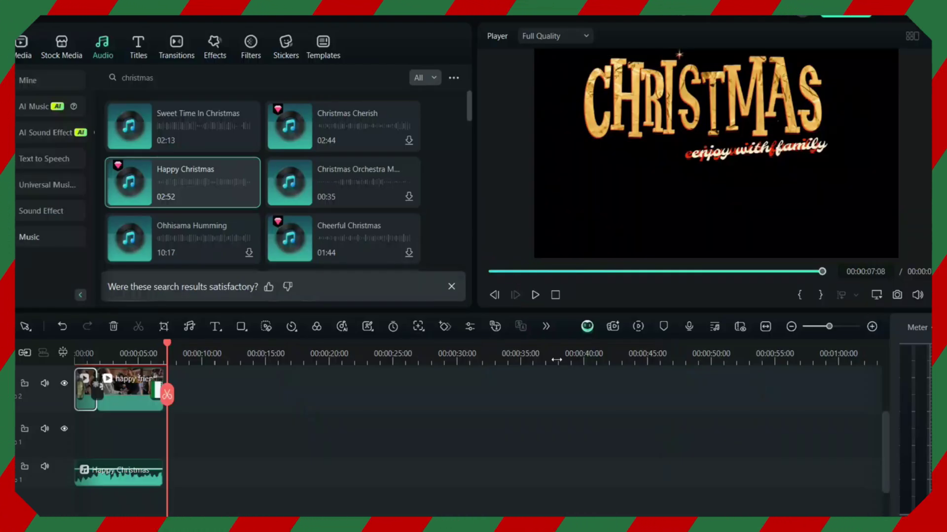